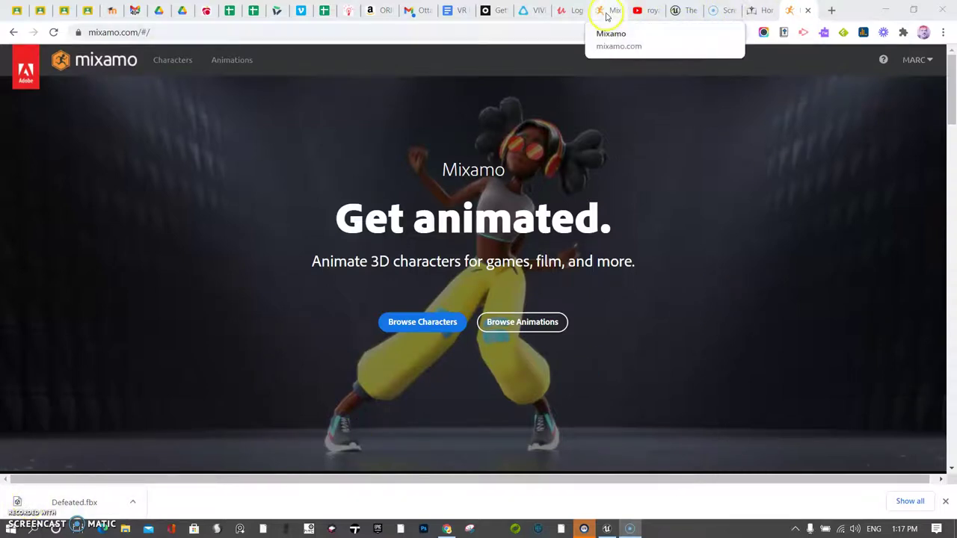
# Step: Return to Mixamo and dismiss the Upload a Character dialog
pyautogui.click(607, 12)
pyautogui.click(753, 116)
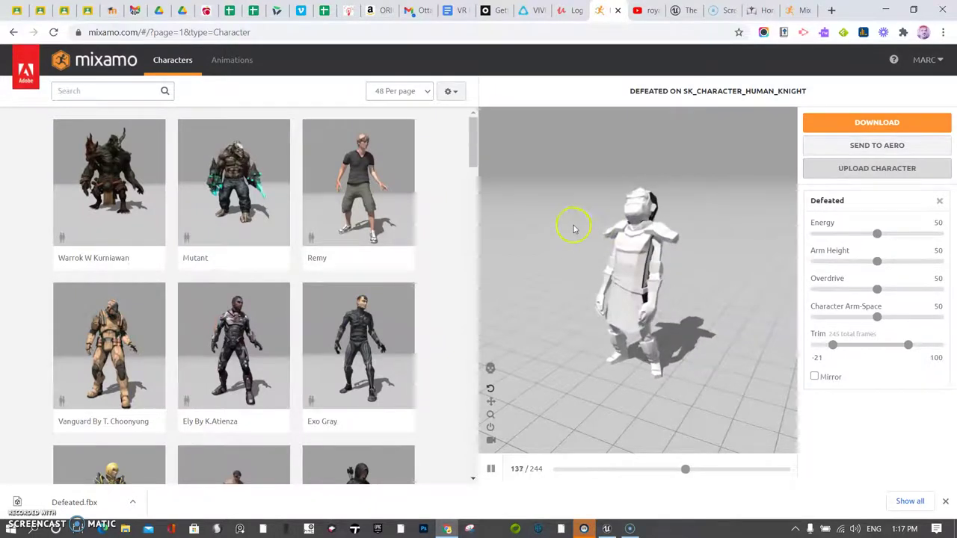
# Step: Preview the Defeated animation on Remy, then on Warrok
pyautogui.click(363, 252)
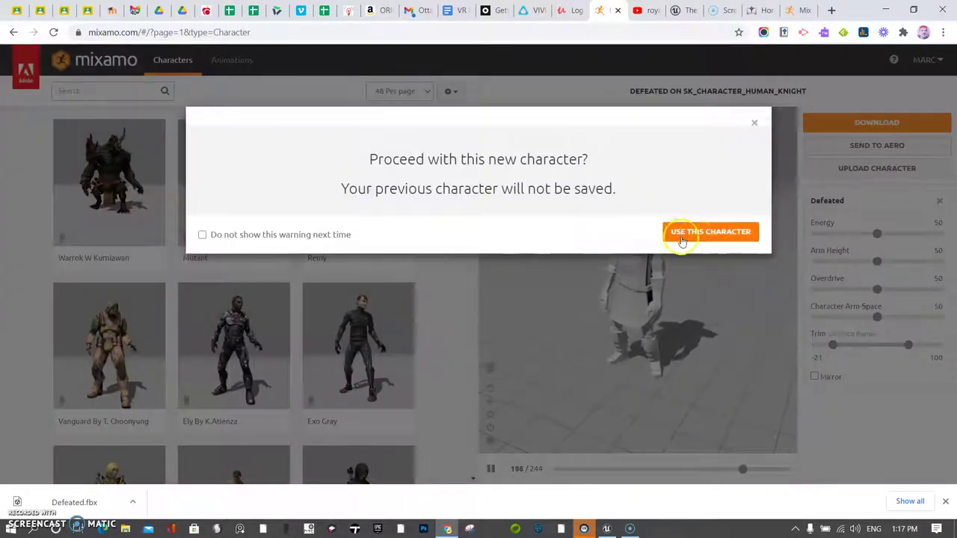
pyautogui.click(682, 234)
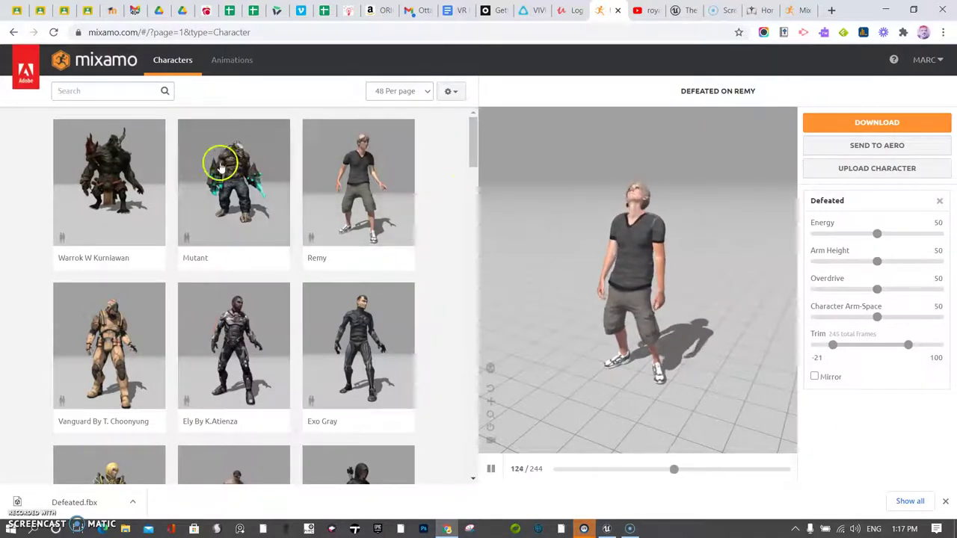
pyautogui.click(215, 162)
pyautogui.click(695, 230)
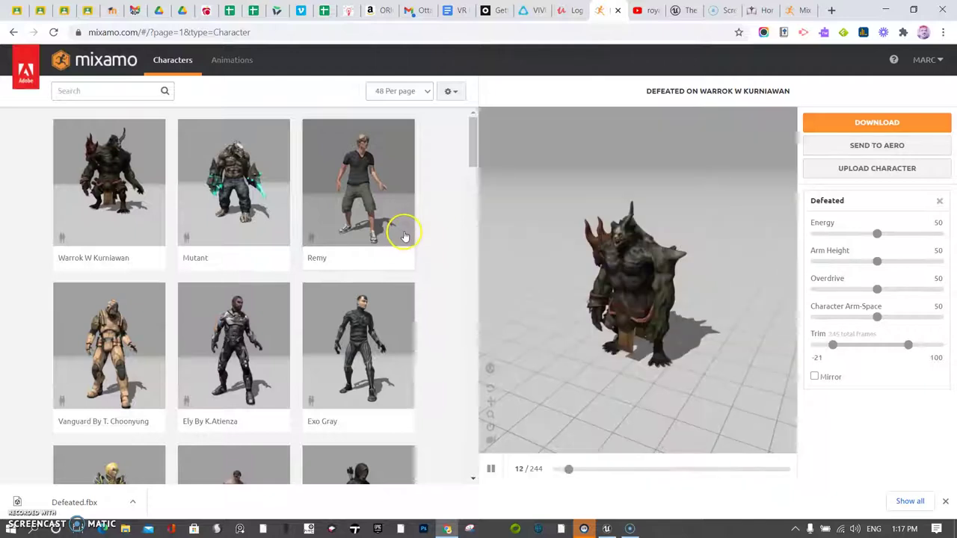
# Step: Scroll down the character list and preview Defeated on Pearl, then Amy
pyautogui.moveTo(473, 149); pyautogui.dragTo(476, 247)
pyautogui.click(376, 241)
pyautogui.click(710, 231)
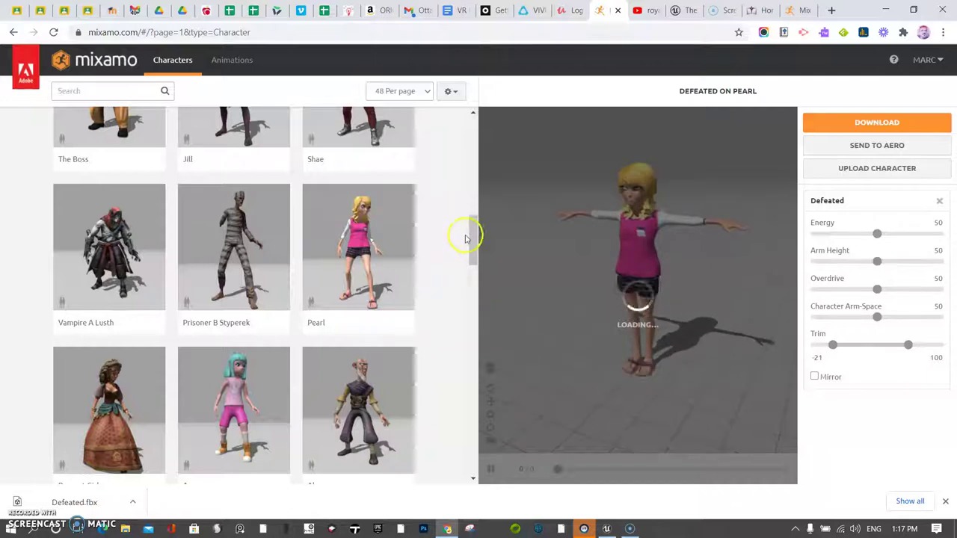
pyautogui.moveTo(473, 227); pyautogui.dragTo(472, 236)
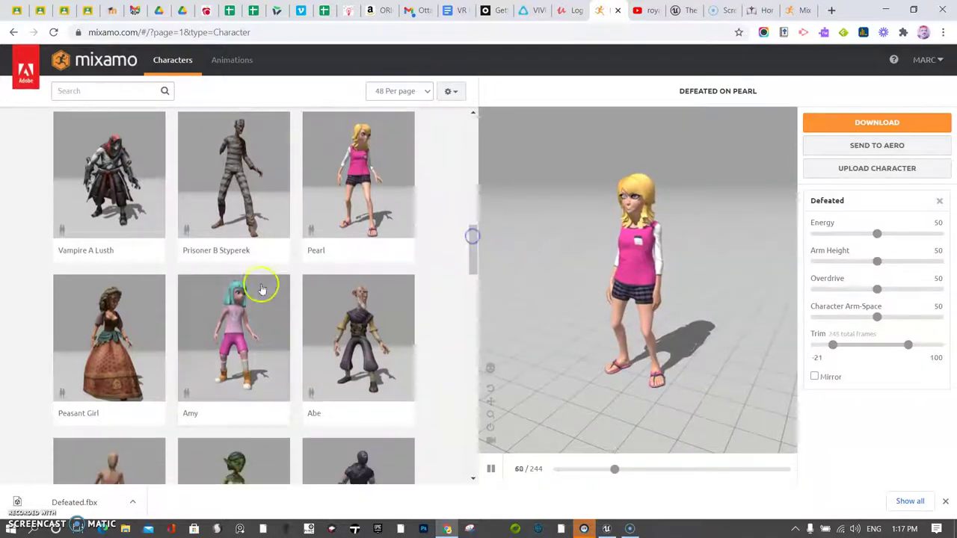
pyautogui.click(261, 290)
pyautogui.click(708, 229)
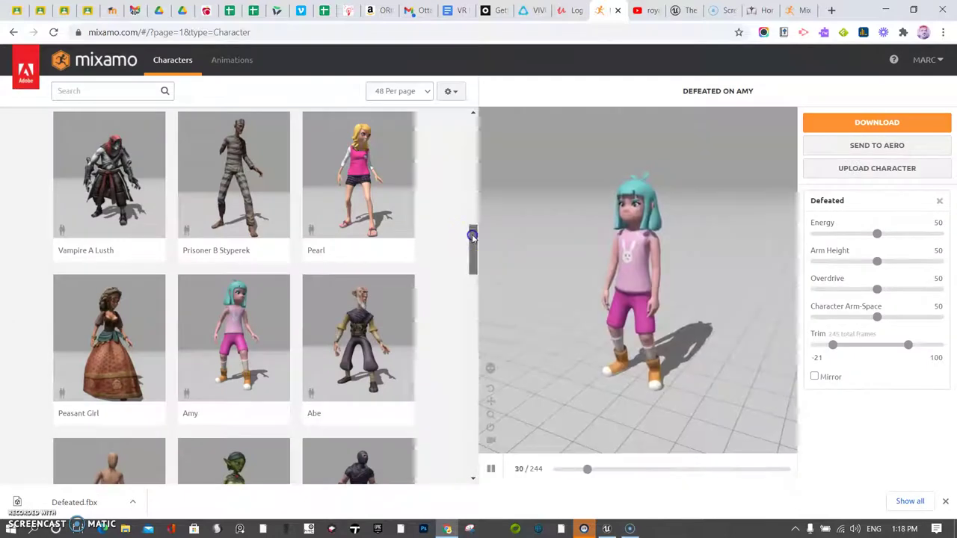
pyautogui.moveTo(473, 236); pyautogui.dragTo(470, 282)
# Step: Apply Defeated to Mousey and download it as Defeated (1).fbx
pyautogui.click(391, 277)
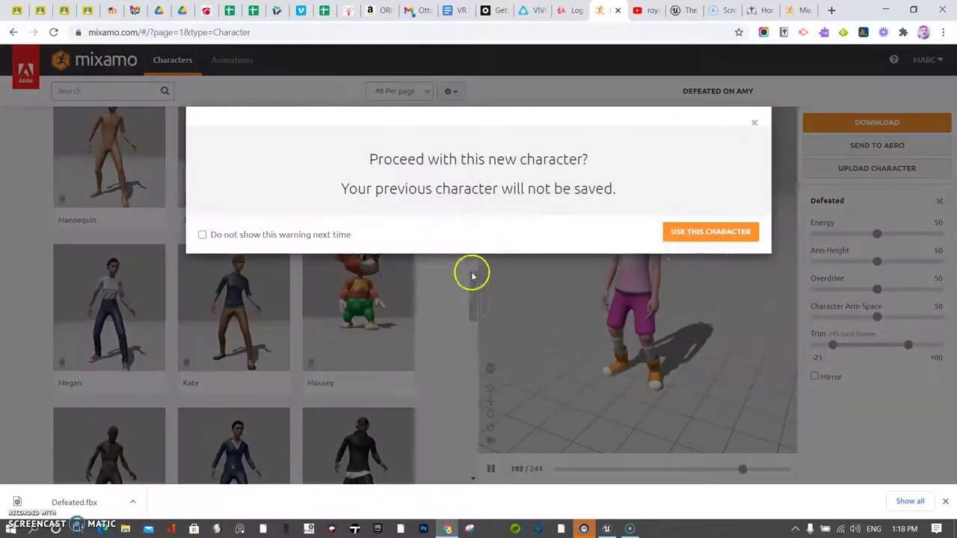
pyautogui.click(692, 234)
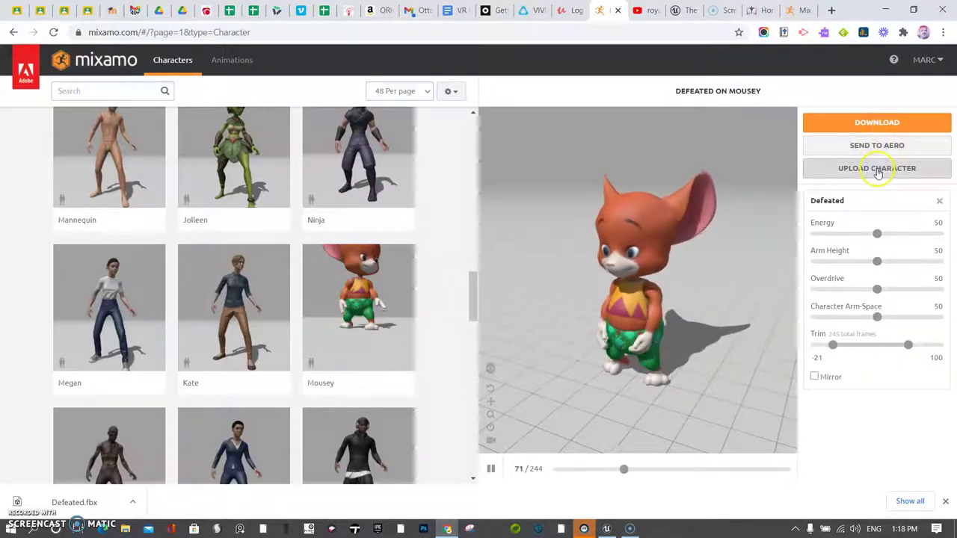
pyautogui.click(880, 124)
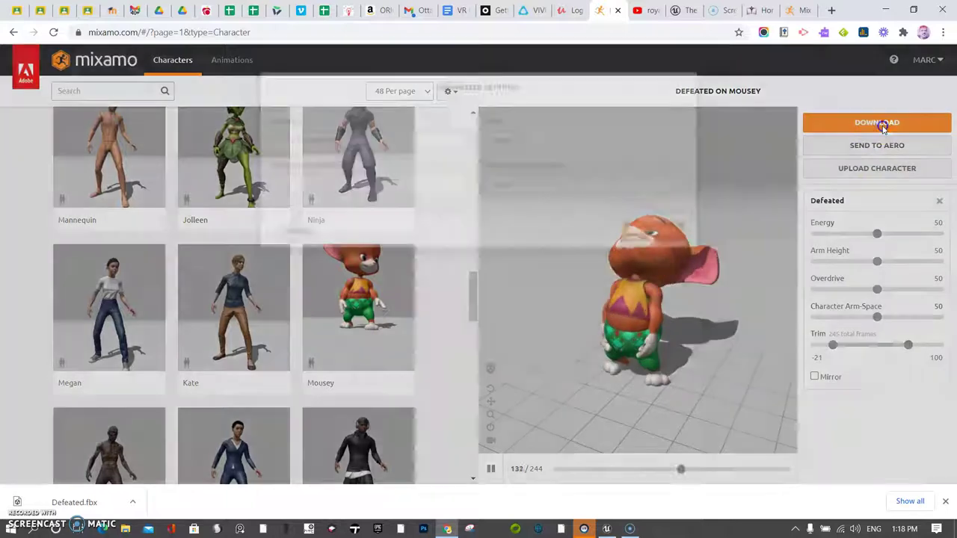
pyautogui.click(647, 268)
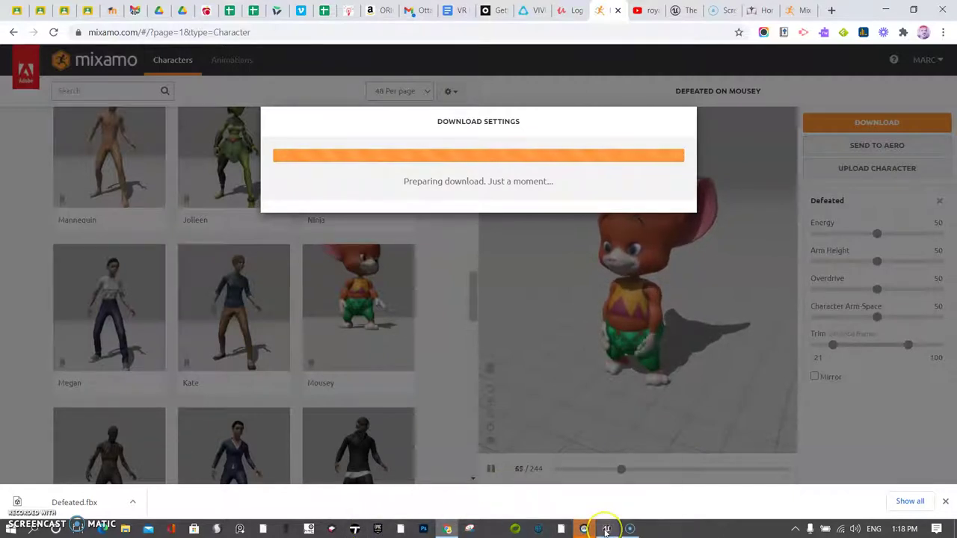
pyautogui.moveTo(605, 530)
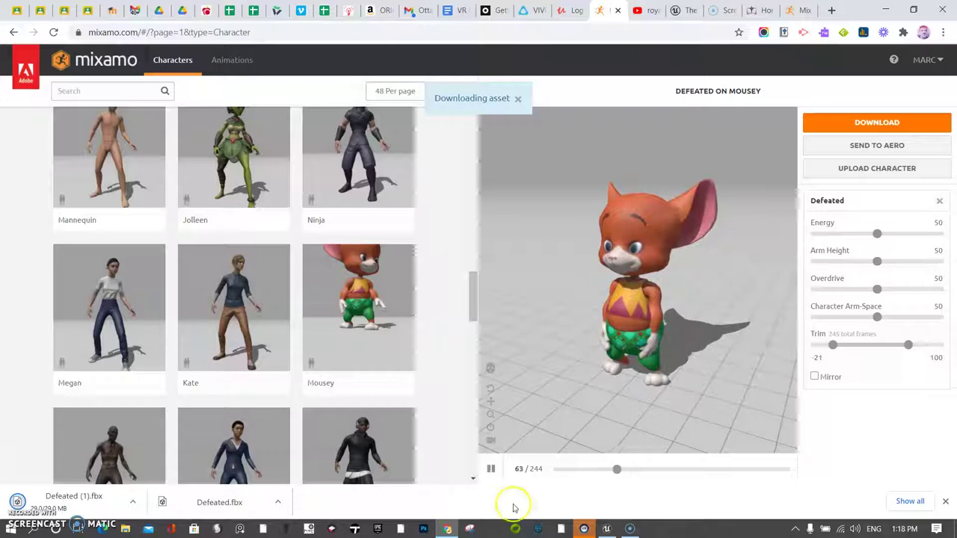
# Step: In Unreal Editor, create a new folder inside PolygonAdventure/Mannequin
pyautogui.click(607, 529)
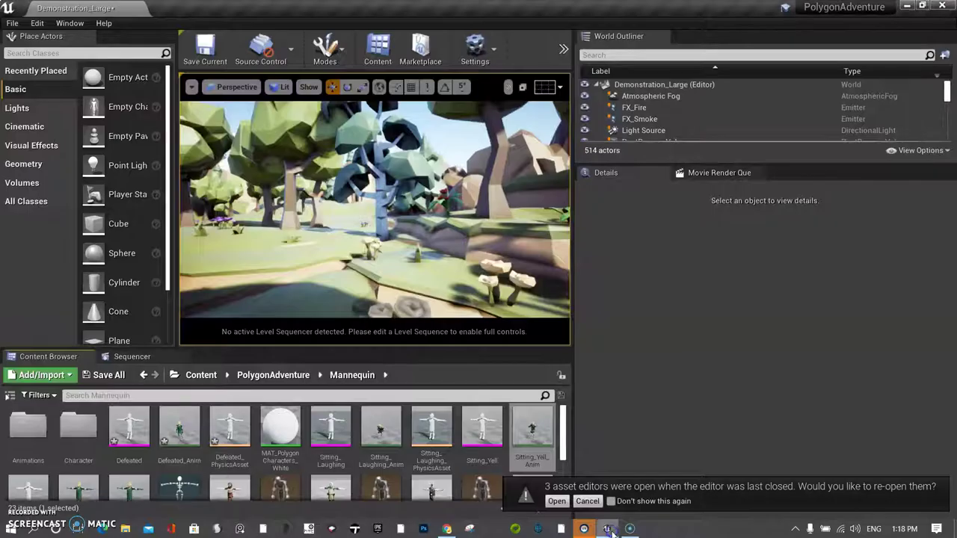
pyautogui.scroll(-1, 503, 444)
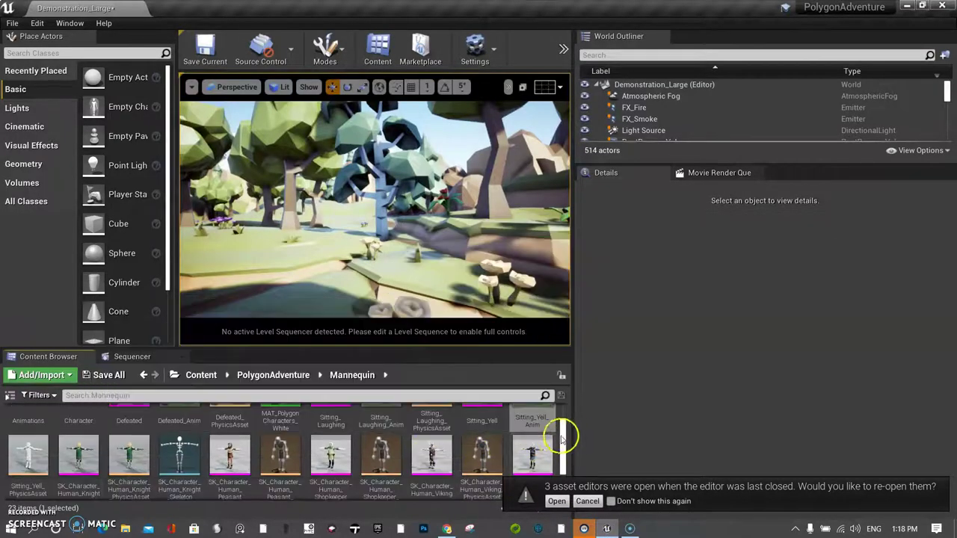
pyautogui.scroll(-2, 561, 442)
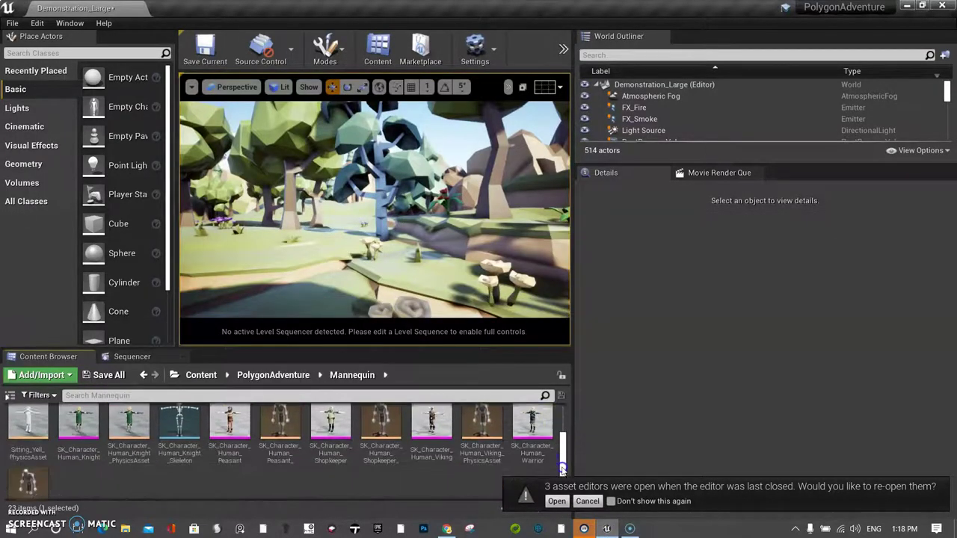
pyautogui.rightClick(271, 471)
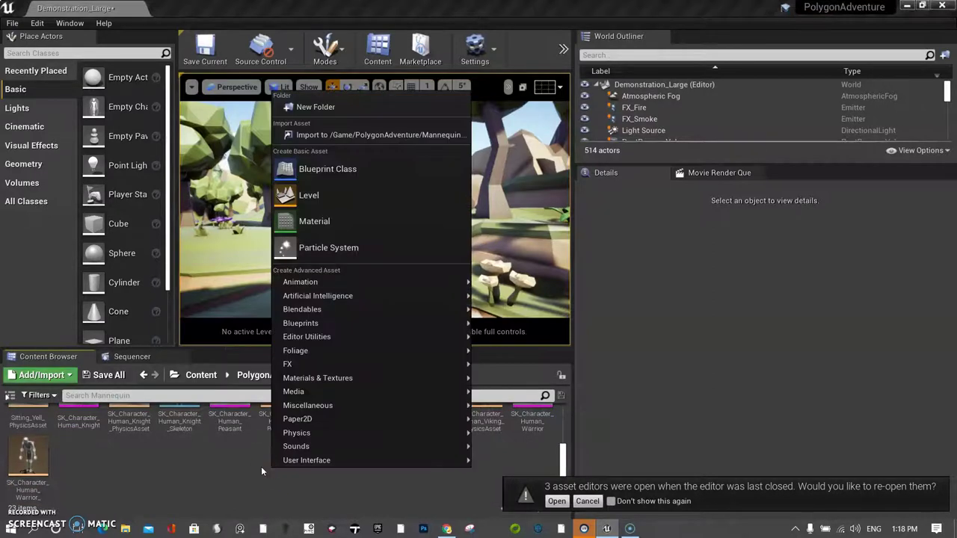
pyautogui.click(315, 108)
pyautogui.click(323, 108)
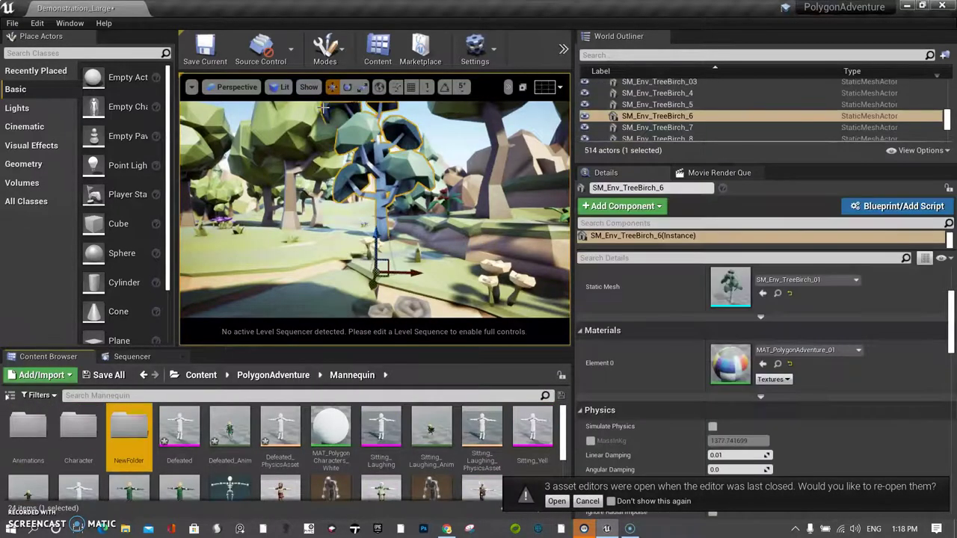
# Step: Rename the new folder to enemy and open it
pyautogui.rightClick(131, 424)
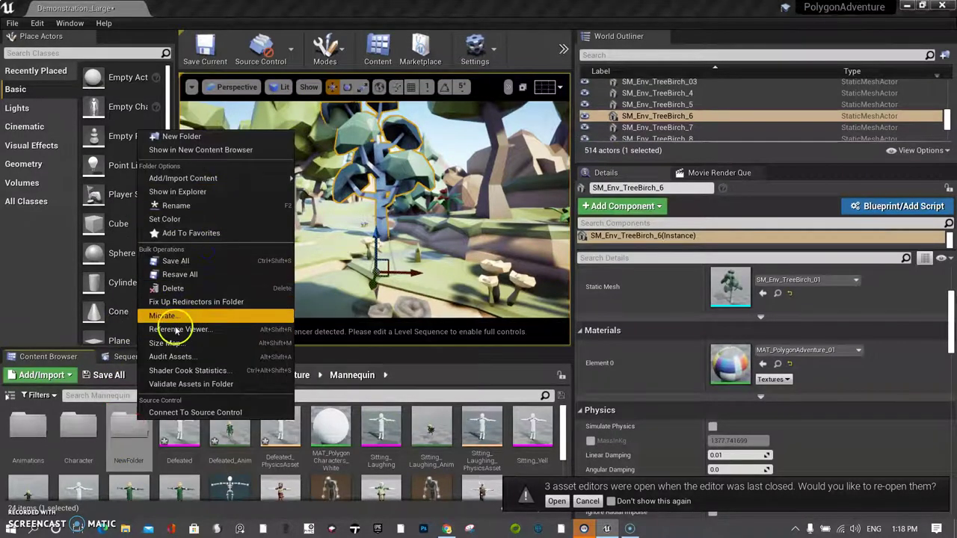
pyautogui.click(196, 207)
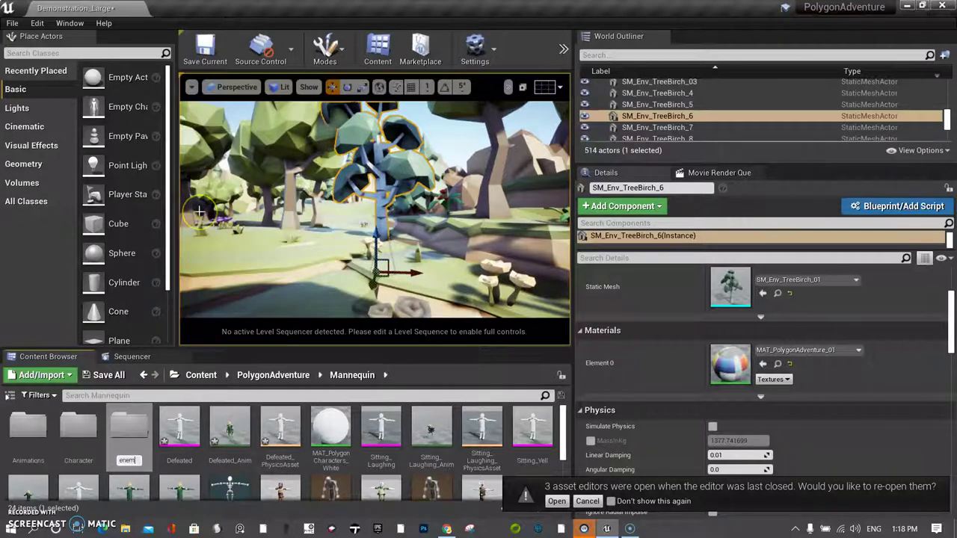
pyautogui.click(109, 422)
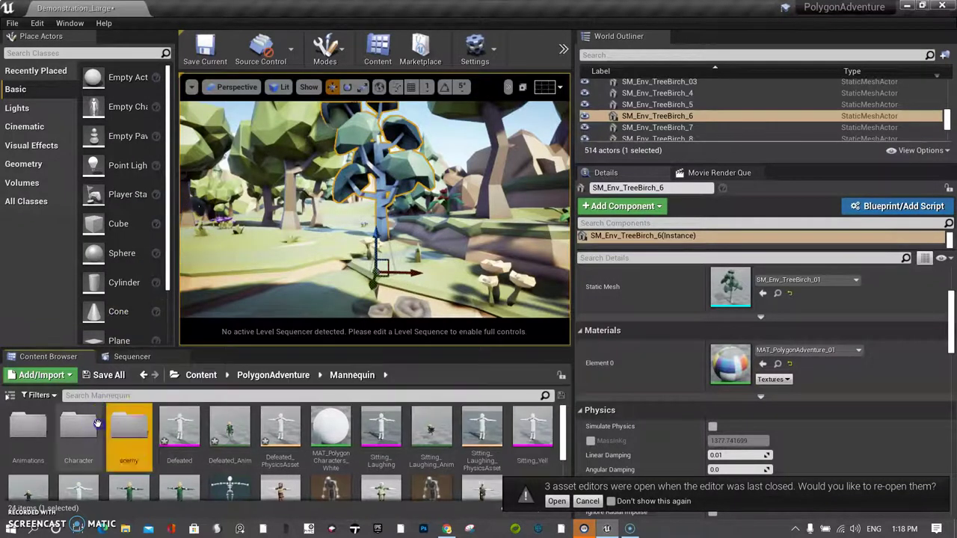
pyautogui.doubleClick(120, 430)
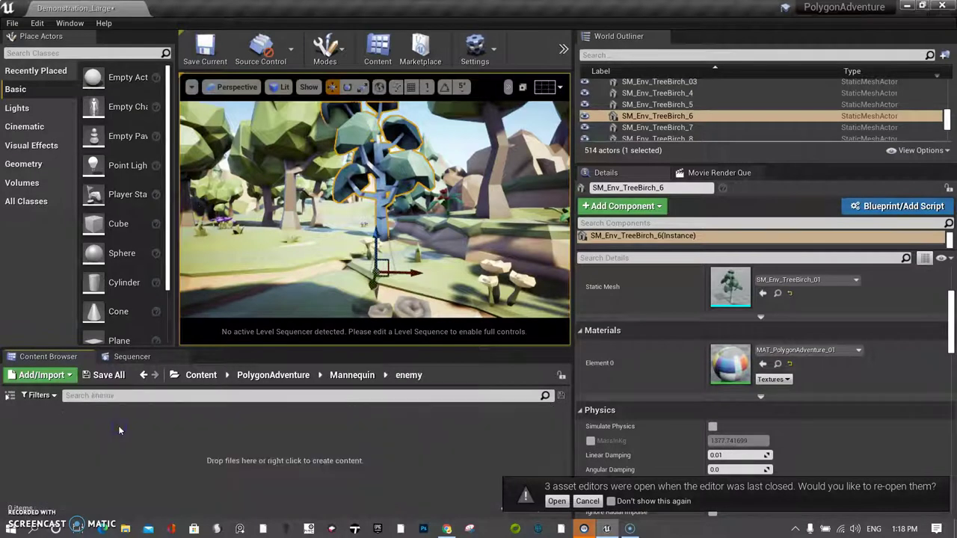
pyautogui.rightClick(117, 429)
# Step: Import Defeated (1).fbx into the enemy folder with Skeleton left as None
pyautogui.click(318, 238)
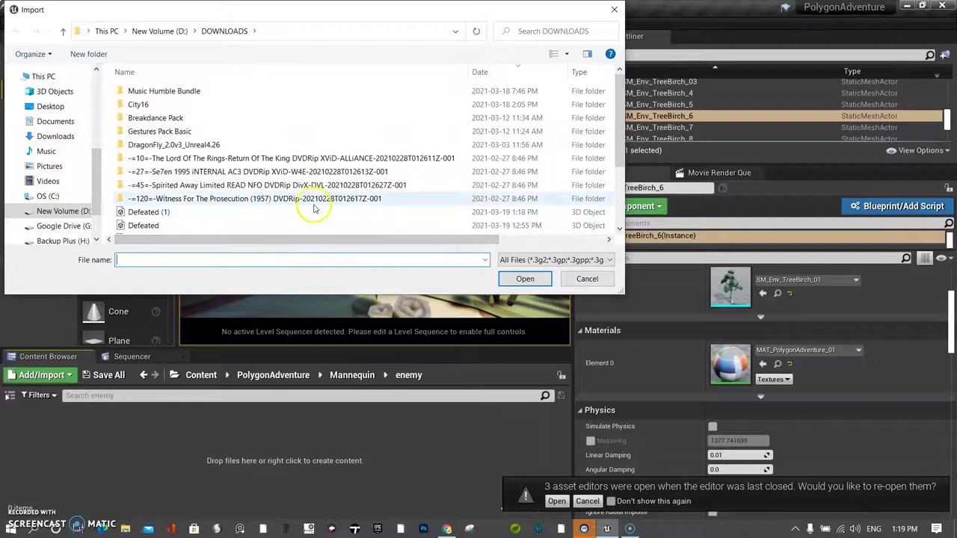
pyautogui.click(233, 212)
pyautogui.click(525, 279)
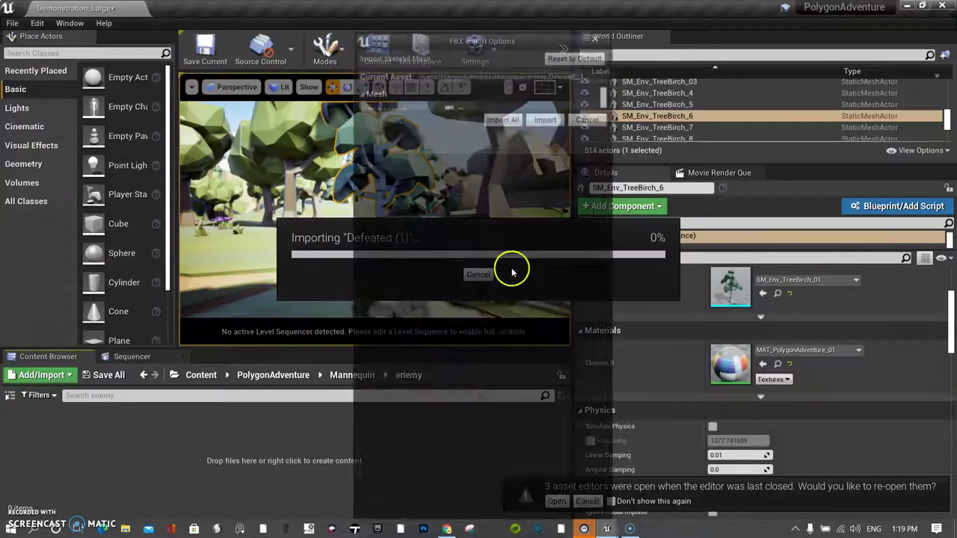
pyautogui.click(542, 162)
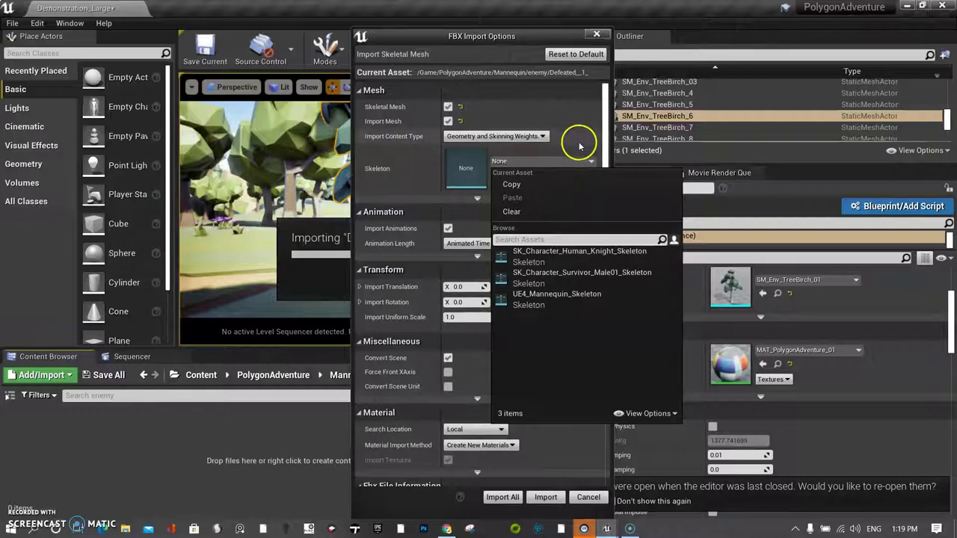
pyautogui.click(541, 153)
pyautogui.click(511, 158)
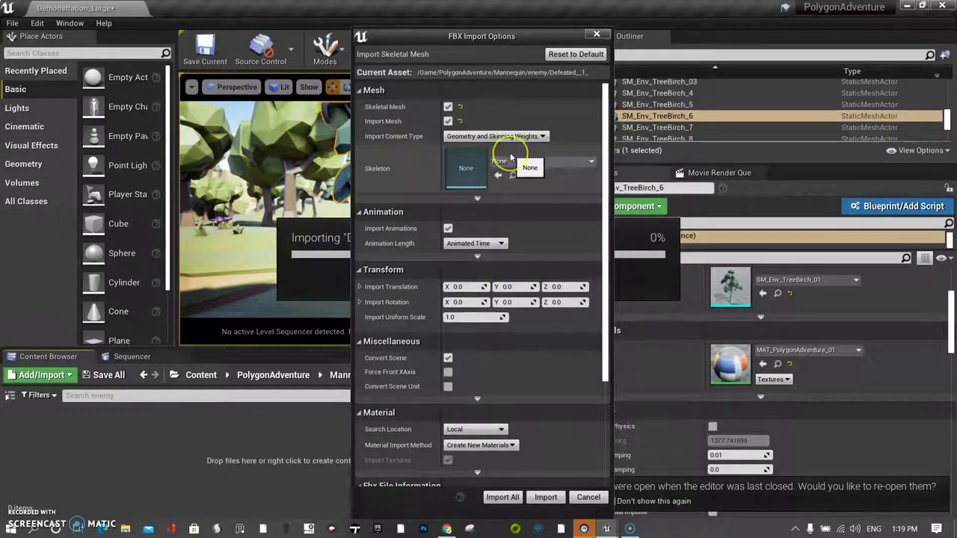
pyautogui.click(463, 237)
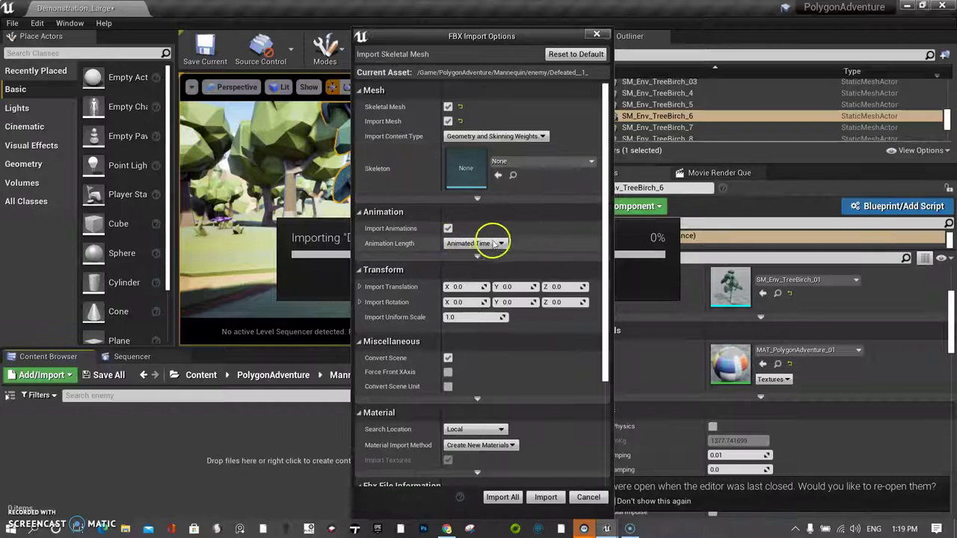
pyautogui.click(504, 497)
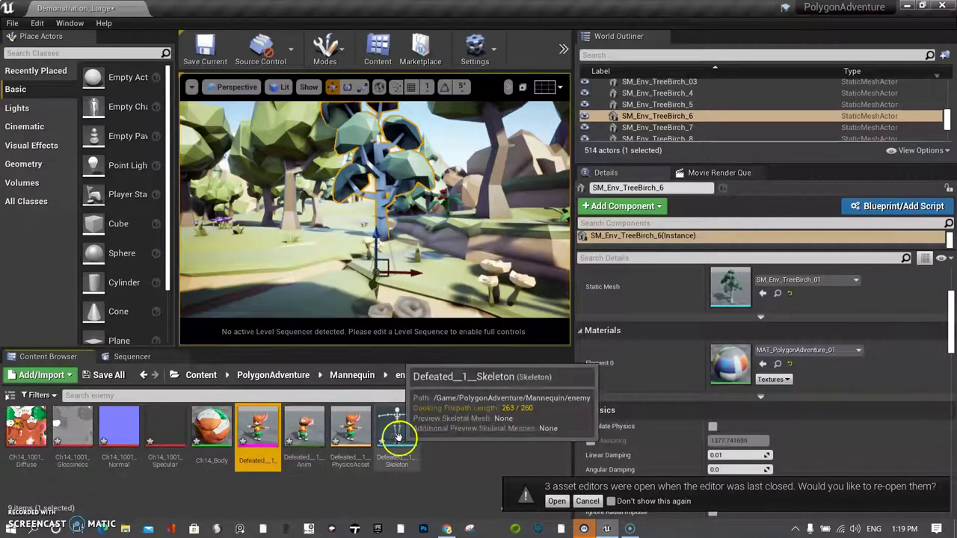
# Step: Place Defeated_1_Anim in the level and play-test the looping Mousey animation
pyautogui.moveTo(303, 430); pyautogui.dragTo(315, 271)
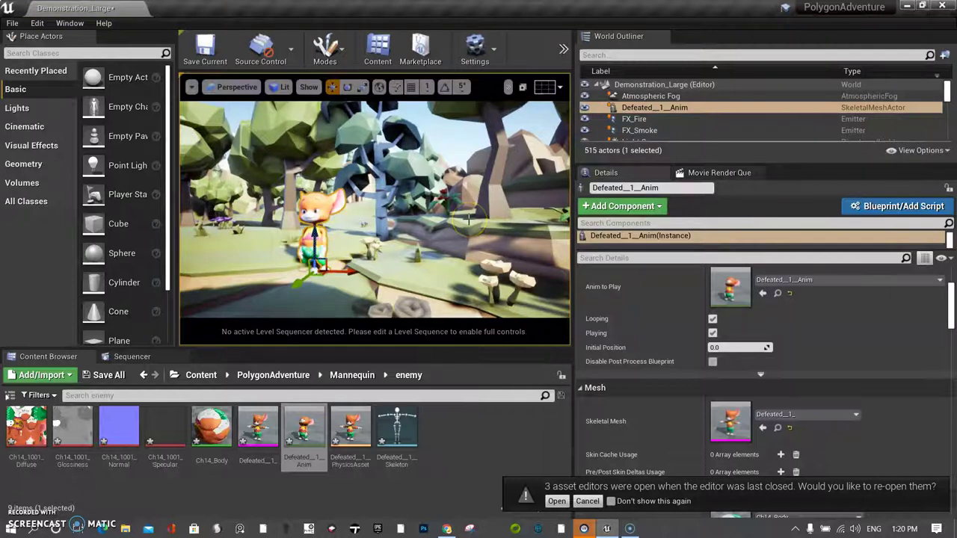
pyautogui.hotkey('alt', 'p')
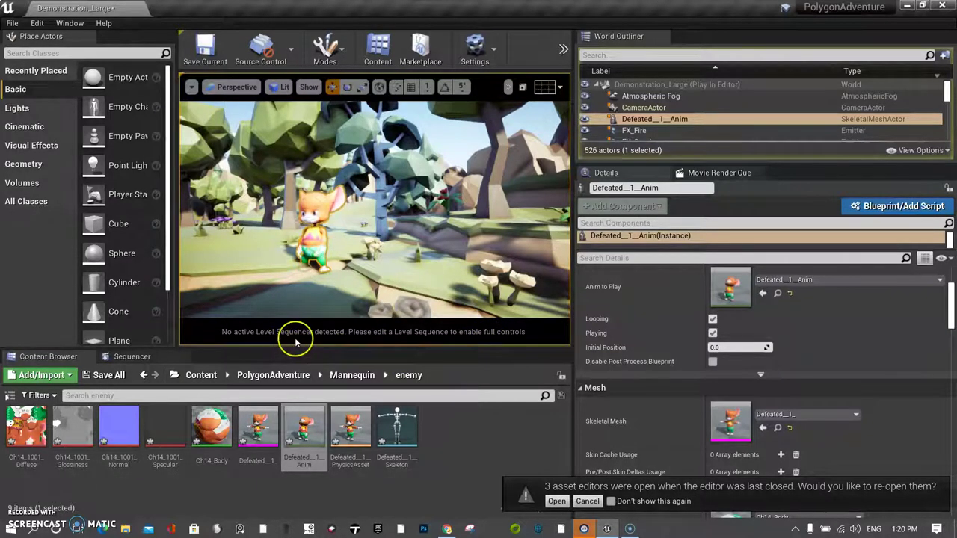
pyautogui.press('Escape')
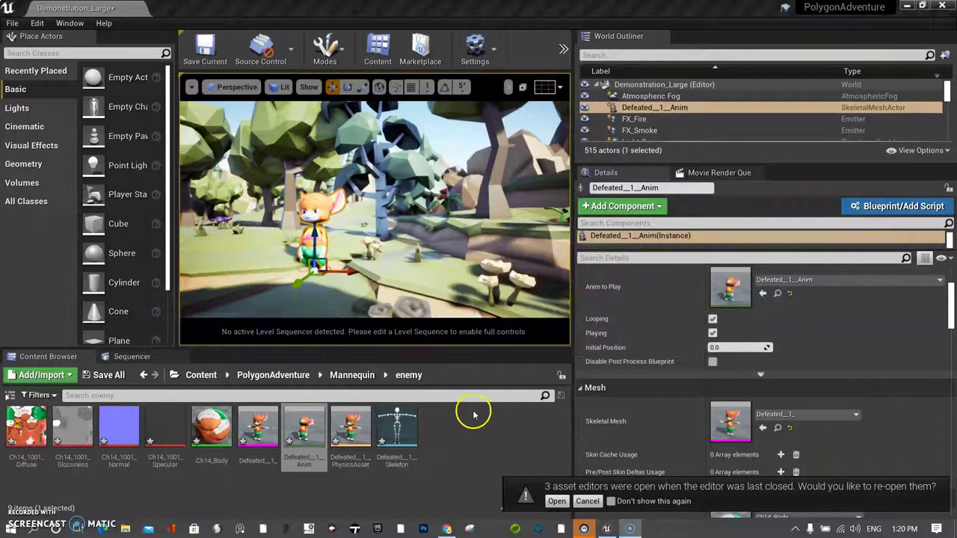
pyautogui.hotkey('alt', 'Tab')
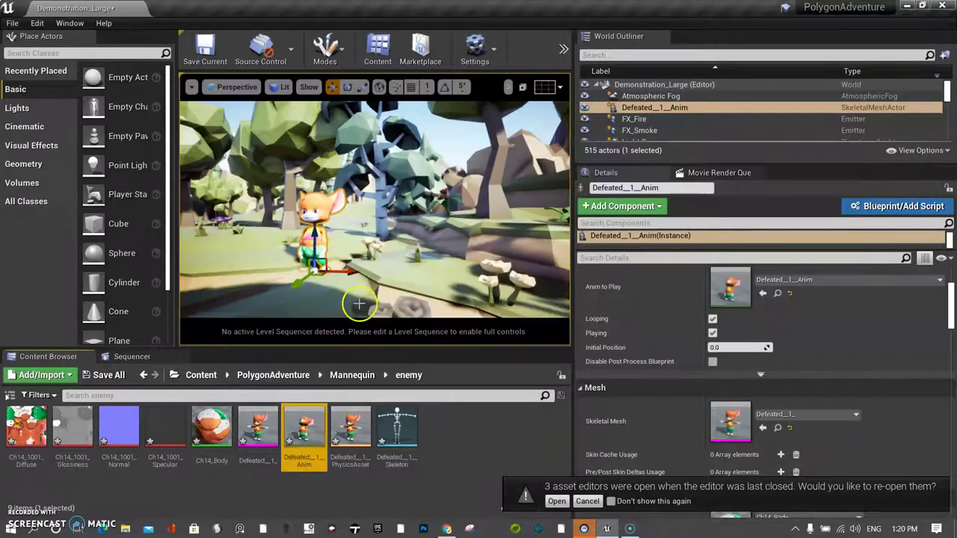
pyautogui.hotkey('alt', 'Tab')
pyautogui.hotkey('alt', 'Tab')
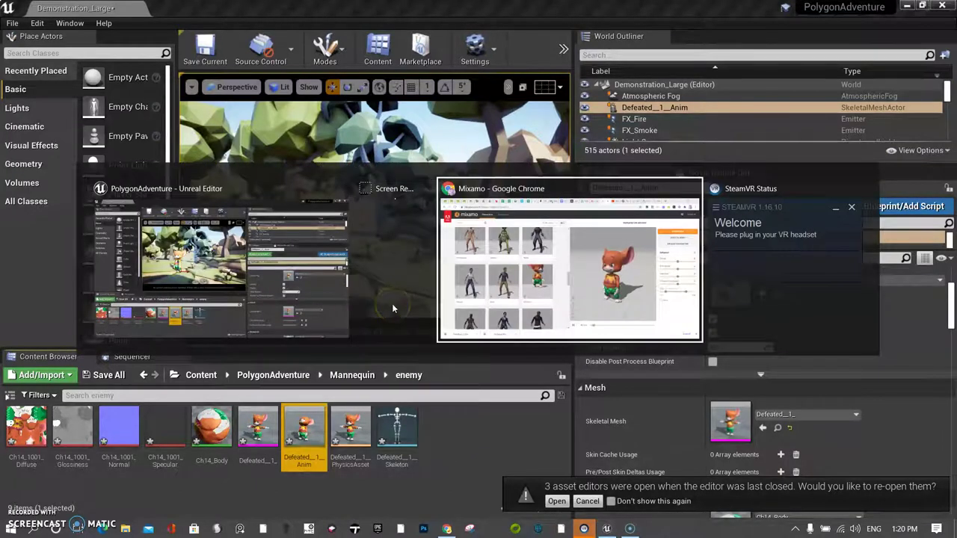
# Step: Search characters for 'gesture packs', then 'packs', then clear the search
pyautogui.click(82, 90)
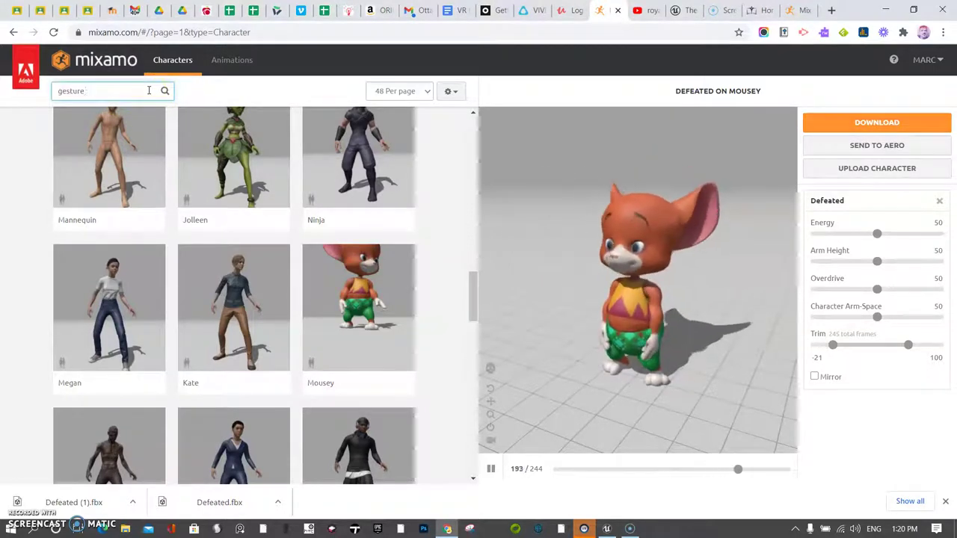
pyautogui.write('gesture packs')
pyautogui.press('Return')
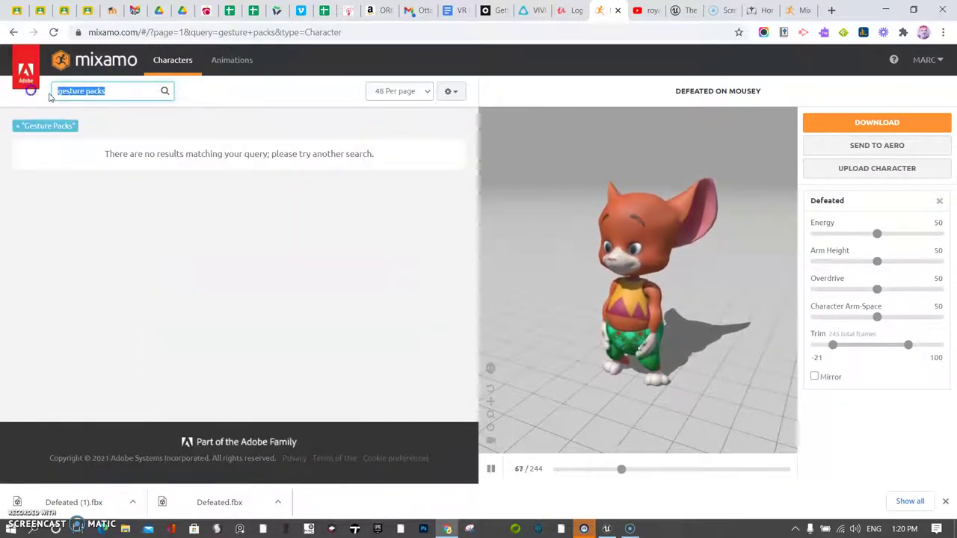
pyautogui.write('packs')
pyautogui.press('Return')
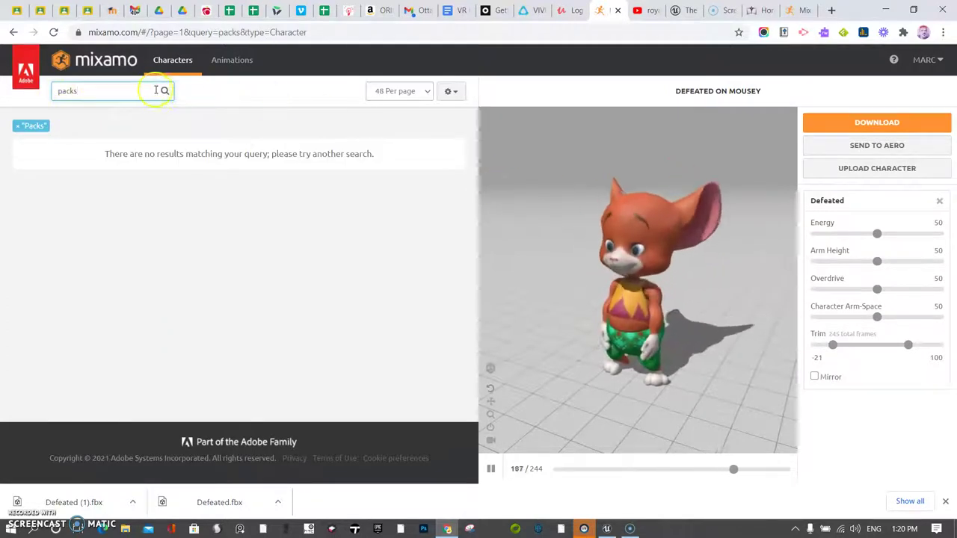
pyautogui.click(119, 96)
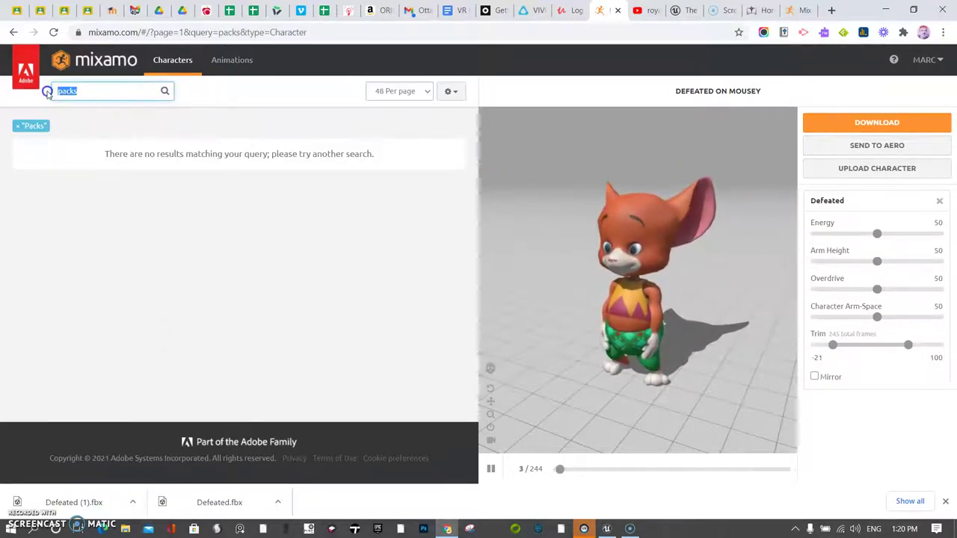
pyautogui.press('BackSpace')
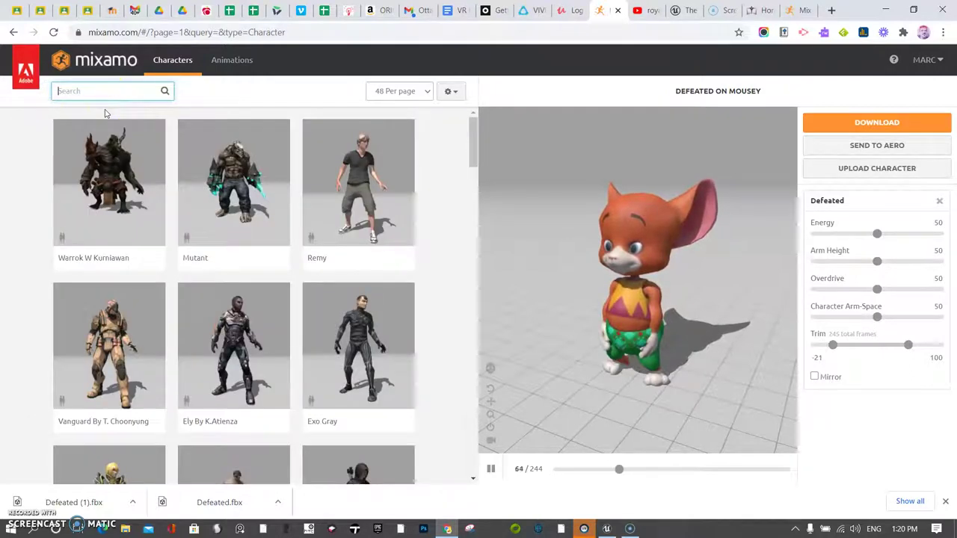
# Step: Show Animations tab results for the 'pack' search
pyautogui.click(232, 60)
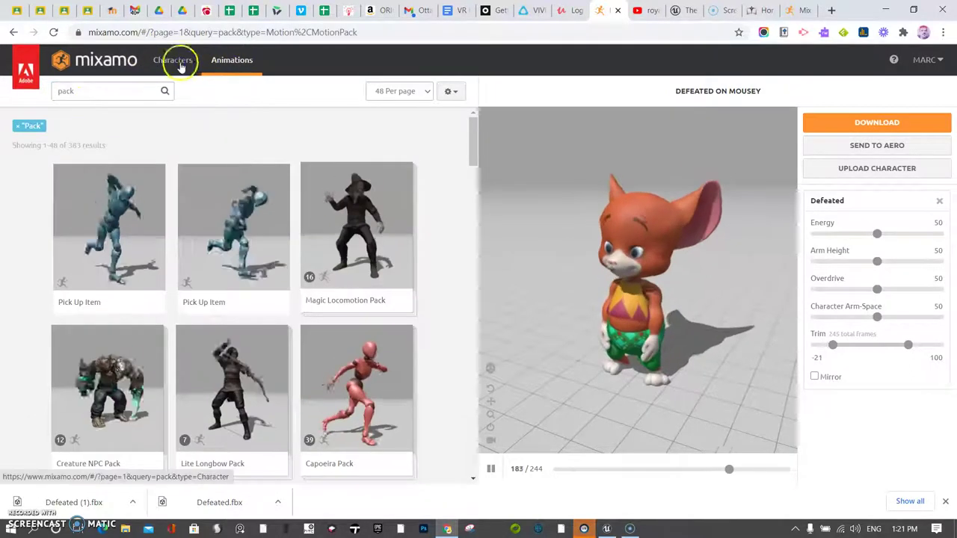
pyautogui.click(179, 66)
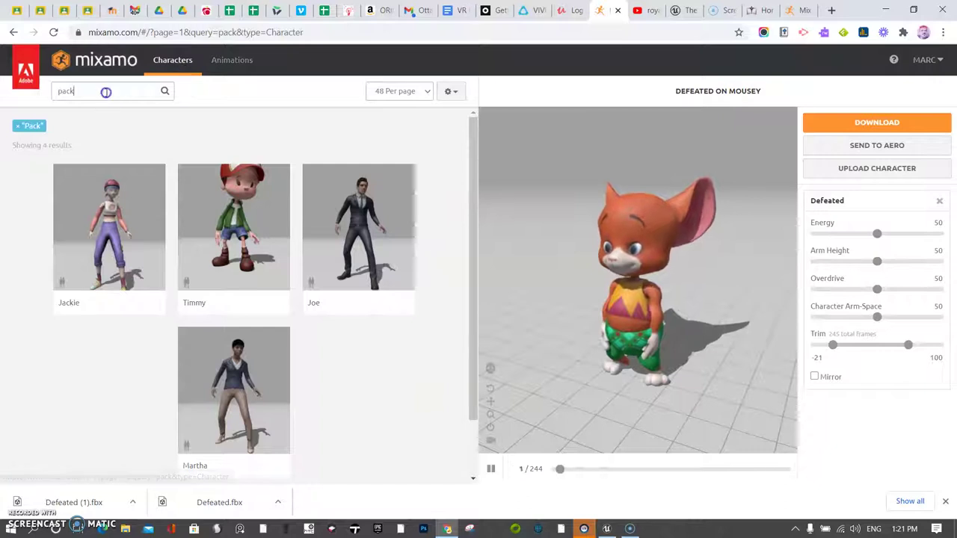
pyautogui.moveTo(105, 91); pyautogui.dragTo(52, 91)
pyautogui.click(233, 63)
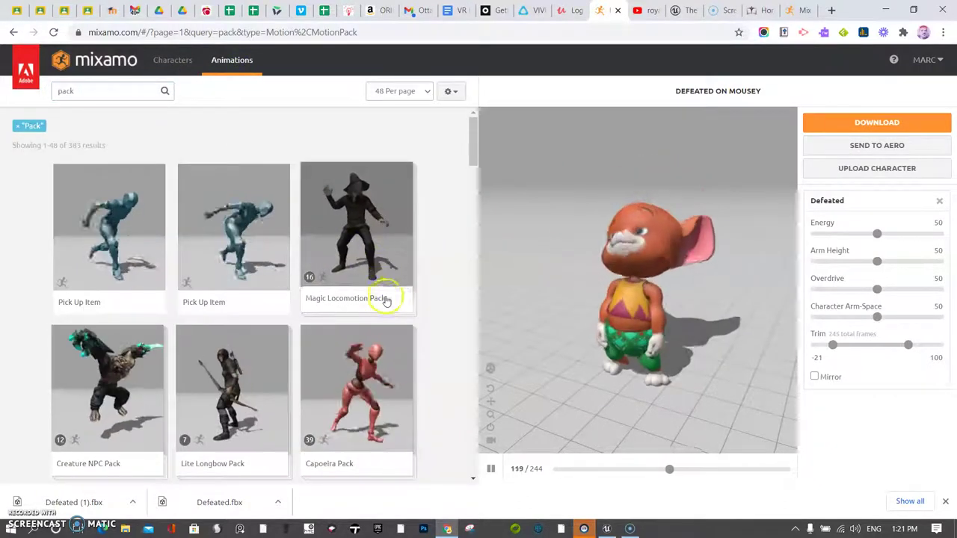
# Step: Browse the pack results and load Locomotion Pack onto Mousey
pyautogui.click(347, 271)
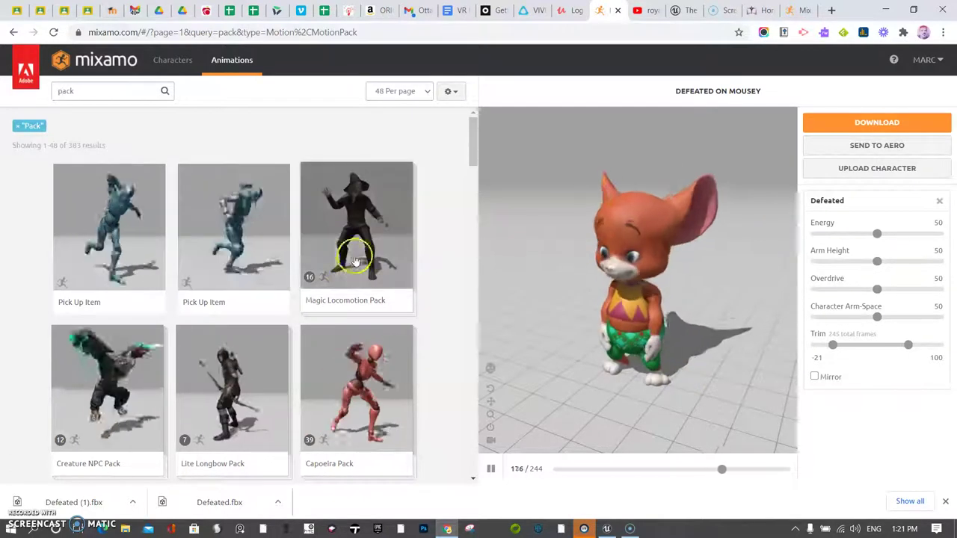
pyautogui.scroll(-1, 352, 299)
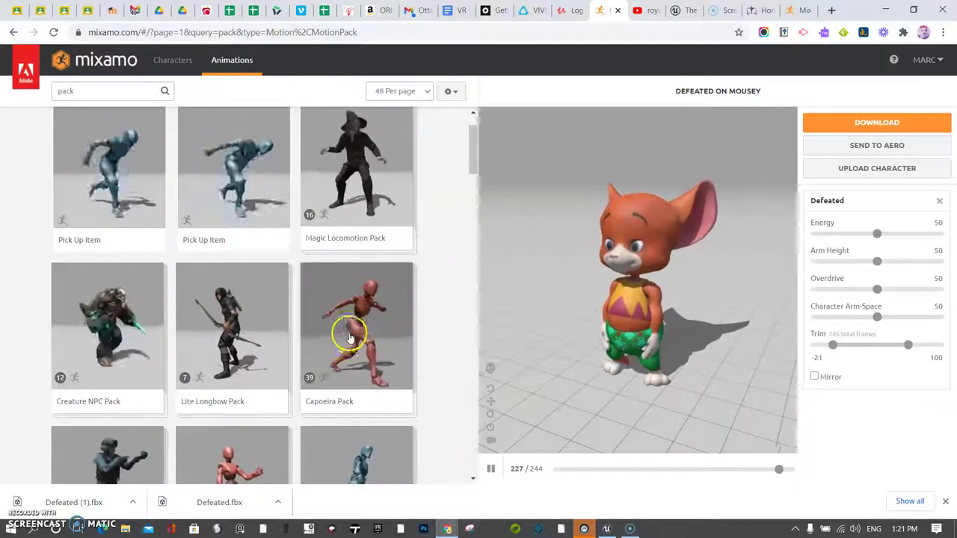
pyautogui.scroll(-3, 350, 338)
pyautogui.click(348, 320)
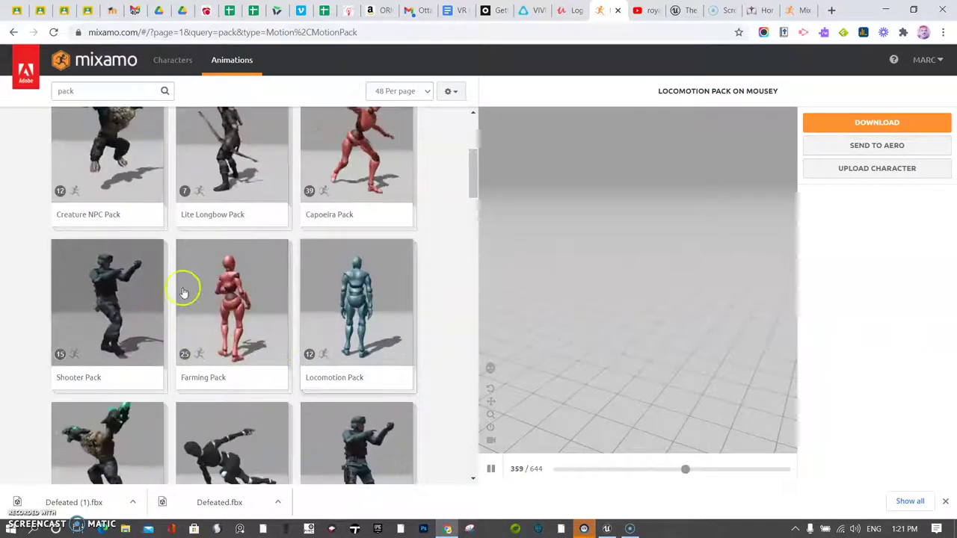
pyautogui.scroll(3, 183, 292)
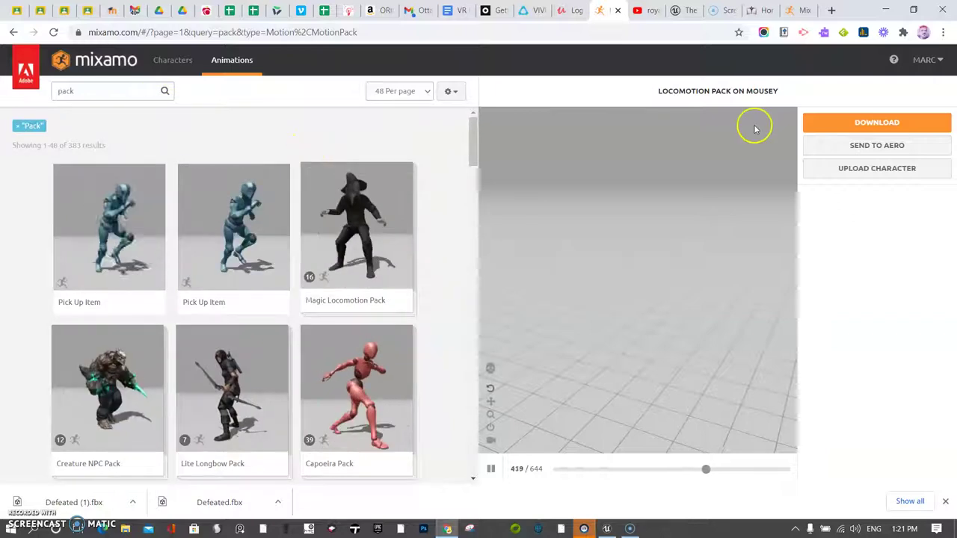